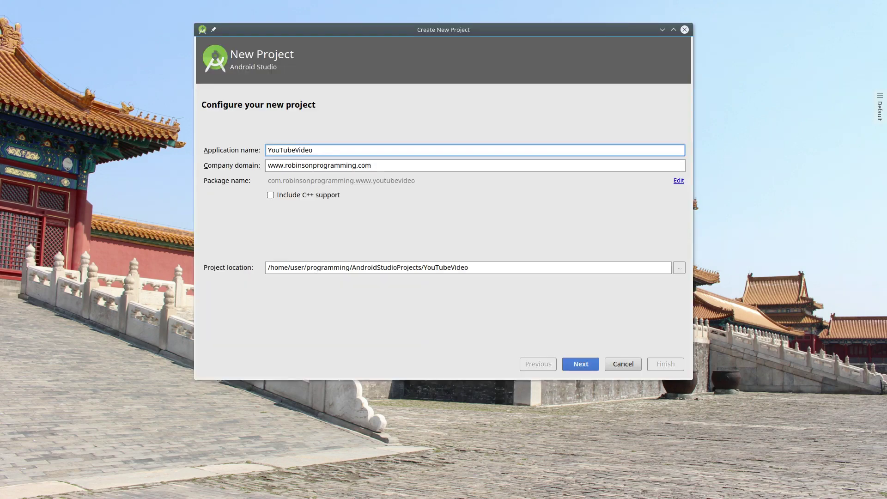
Advance the wizard: YouTubeVideo name, Phone and Tablet at API 21, Empty Activity template
{"action": "key", "text": "Return"}
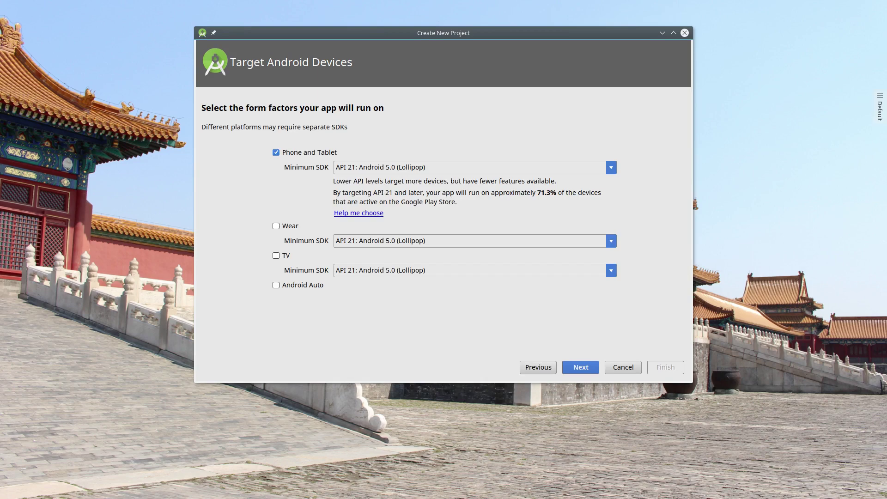
{"action": "key", "text": "Return"}
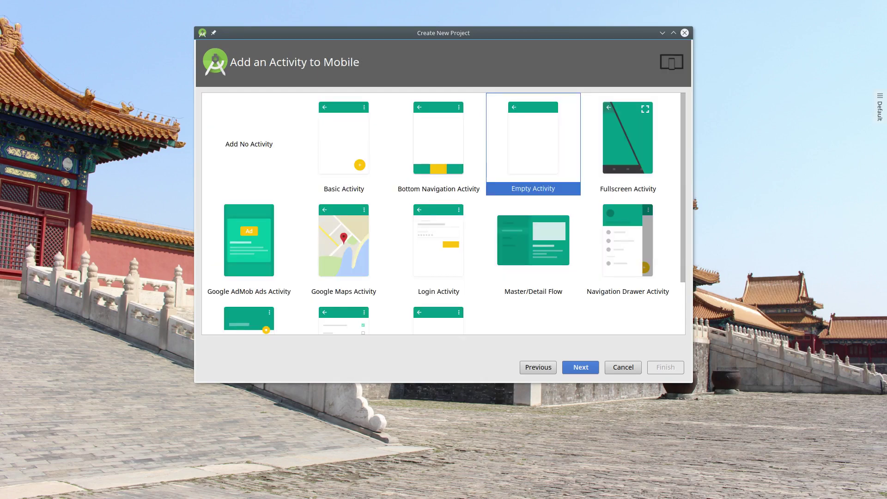
{"action": "key", "text": "Return"}
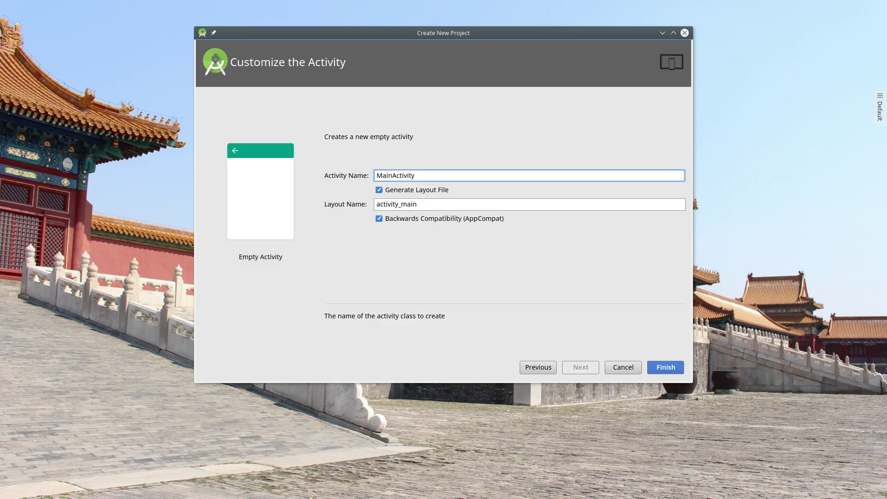